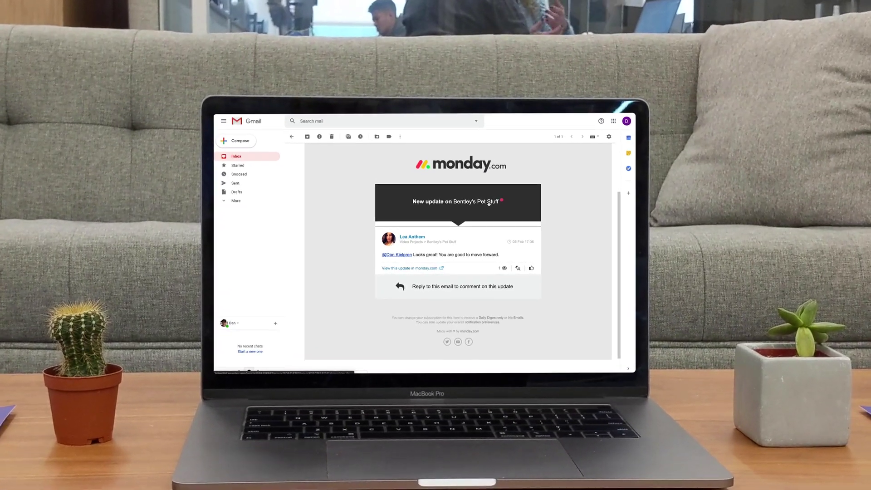
Open the Bentley's Pet Stuff update from its email, then view the Inbox of 20 updates.
left_click(483, 207)
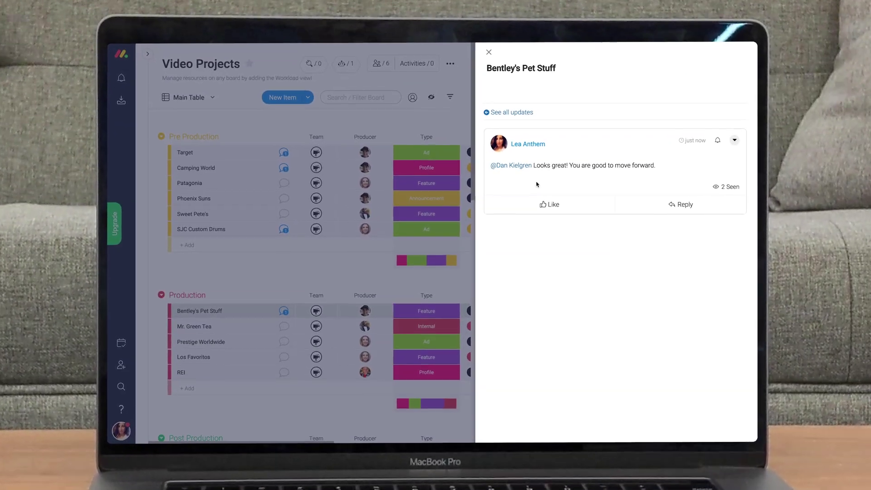
left_click(578, 204)
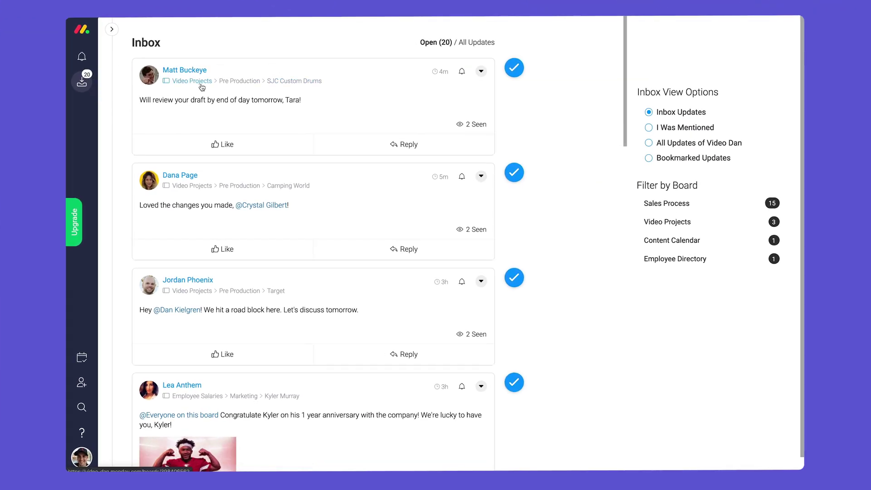
Scroll the Inbox and like the 'Loved the changes you made' update.
scroll(519, 117, "down", 4)
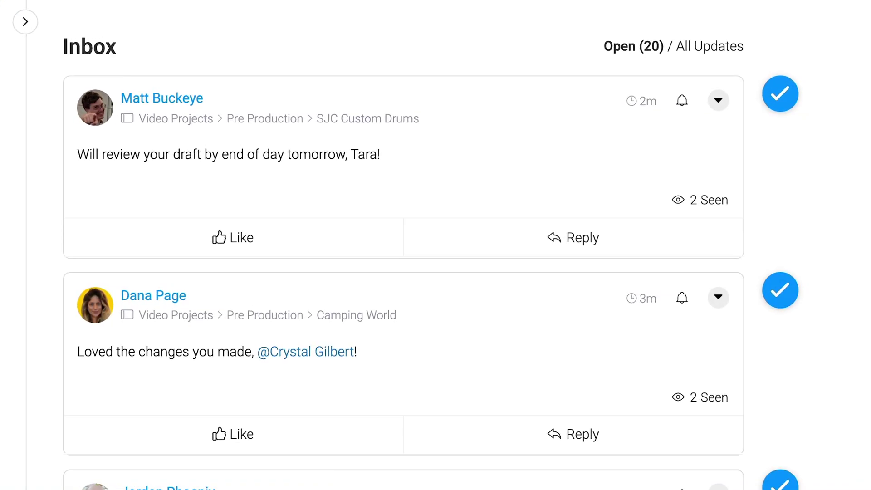
scroll(569, 150, "down", 3)
scroll(432, 243, "down", 10)
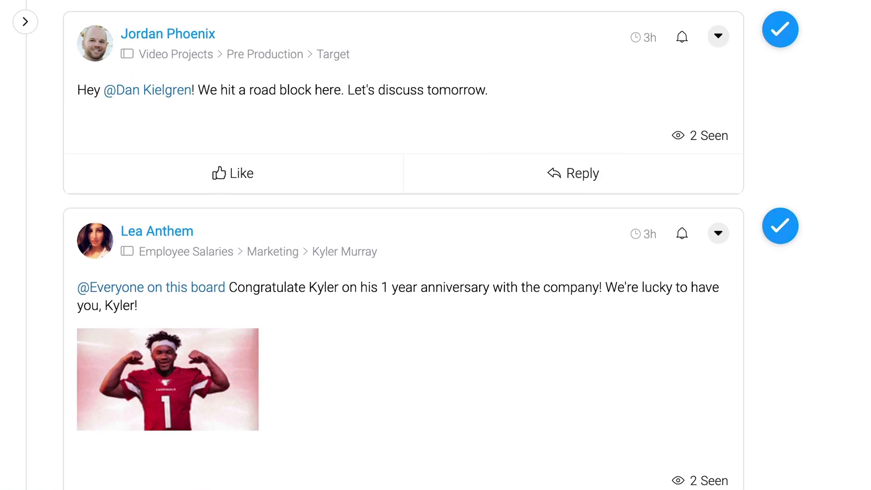
scroll(432, 245, "down", 4)
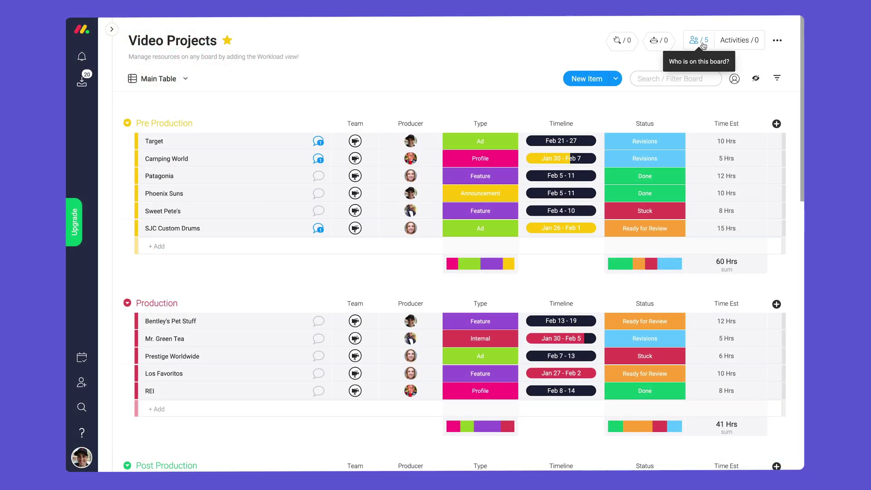
left_click(703, 46)
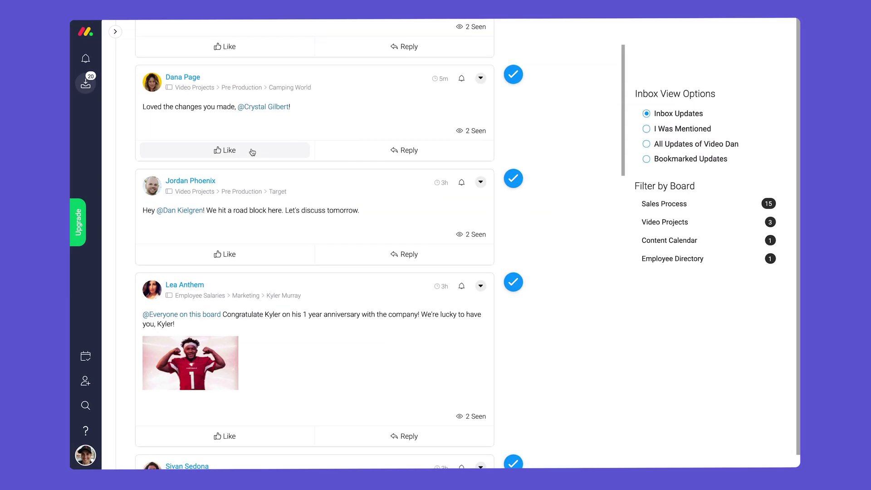
left_click(227, 149)
Post the reply 'Same here!' on that update.
left_click(222, 177)
type("Same here!")
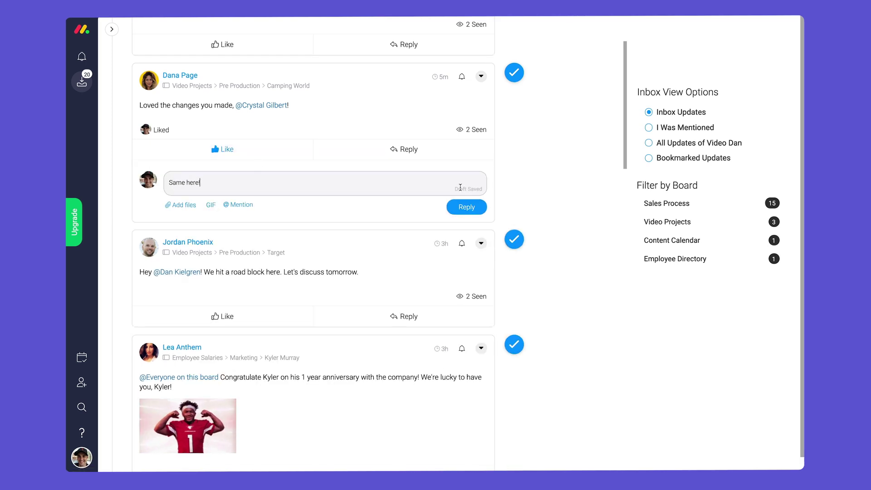
left_click(467, 207)
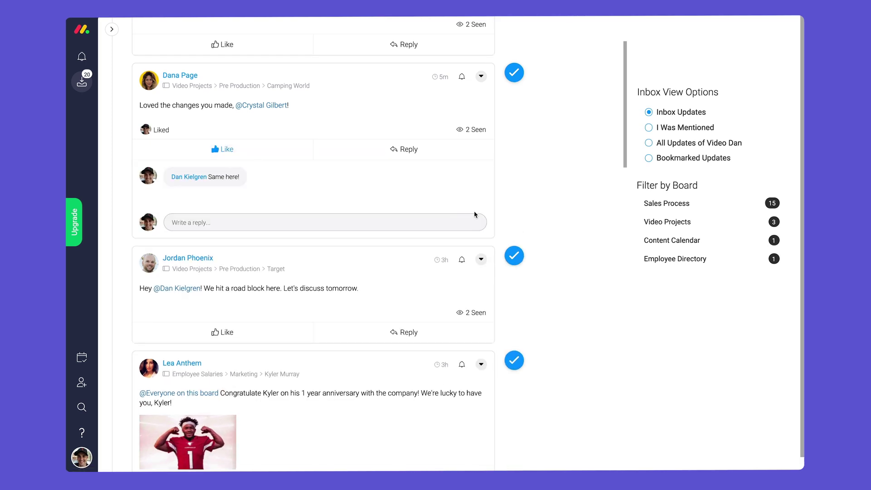
scroll(524, 201, "up", 3)
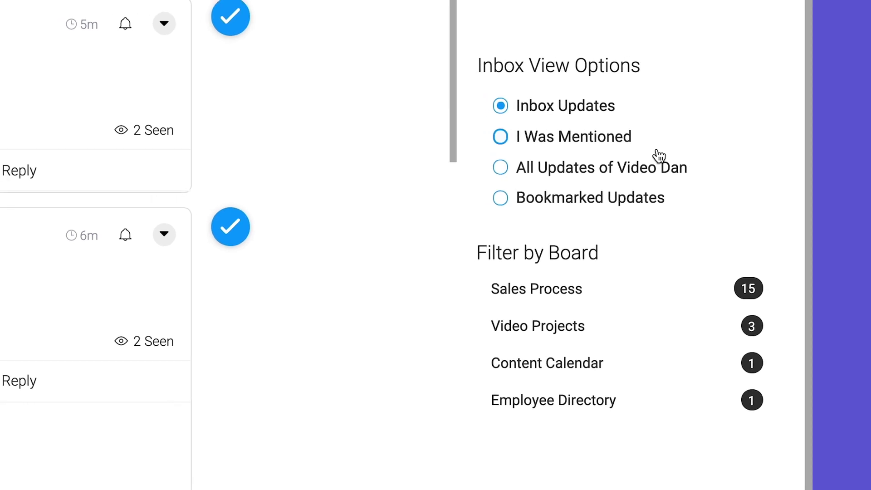
Filter the Inbox by board to show just the 15 Sales Process updates.
left_click(616, 298)
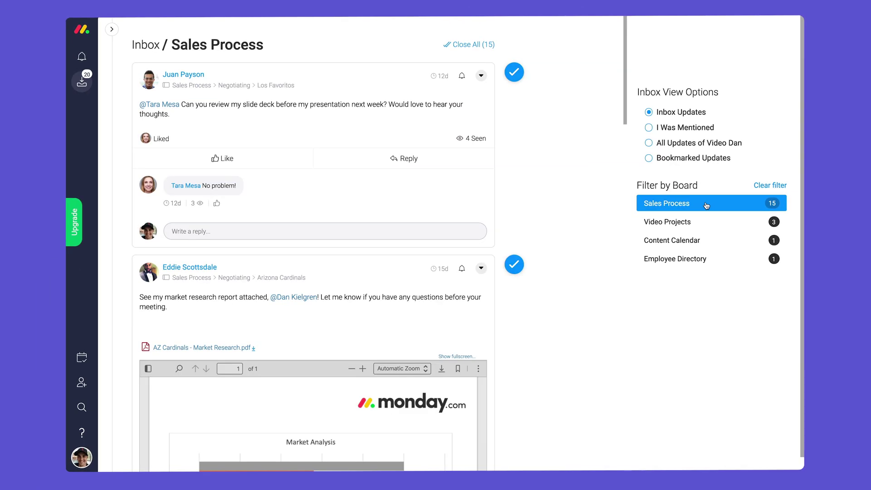
scroll(564, 230, "down", 12)
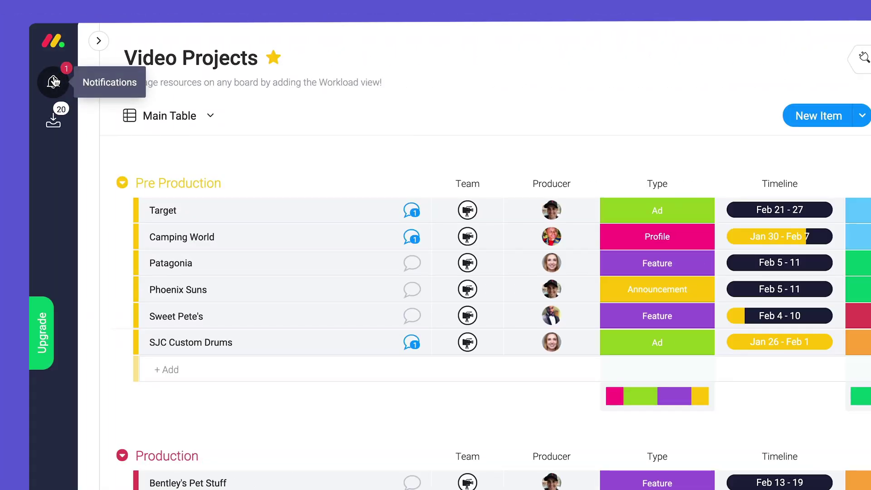
From the bell notifications, open 'assigned you as Producer of Camping World' to see its updates.
left_click(53, 82)
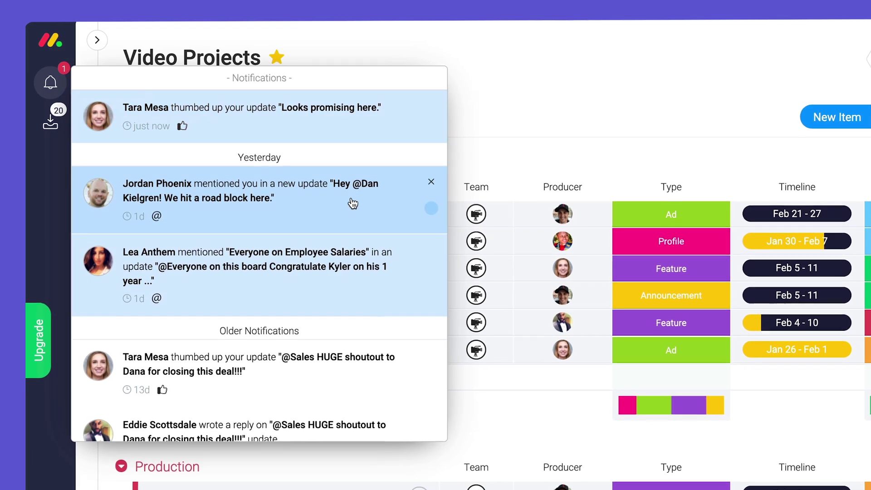
scroll(362, 282, "down", 2)
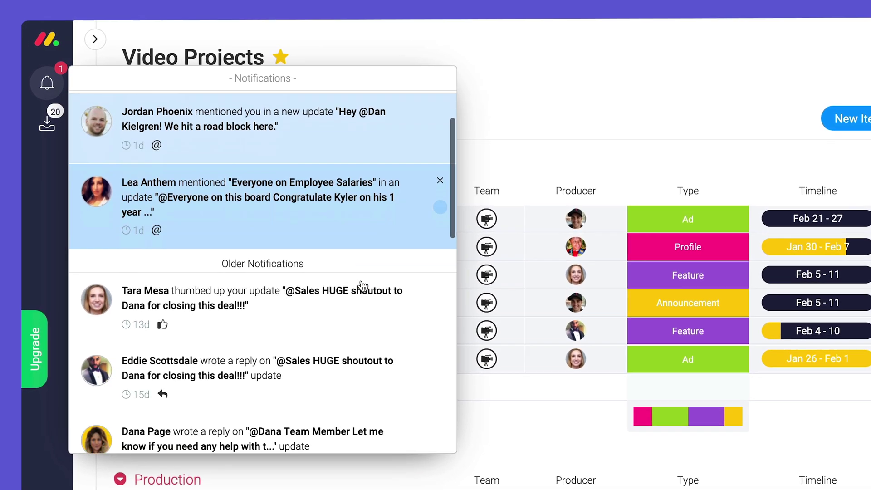
scroll(362, 286, "down", 1)
scroll(395, 288, "up", 4)
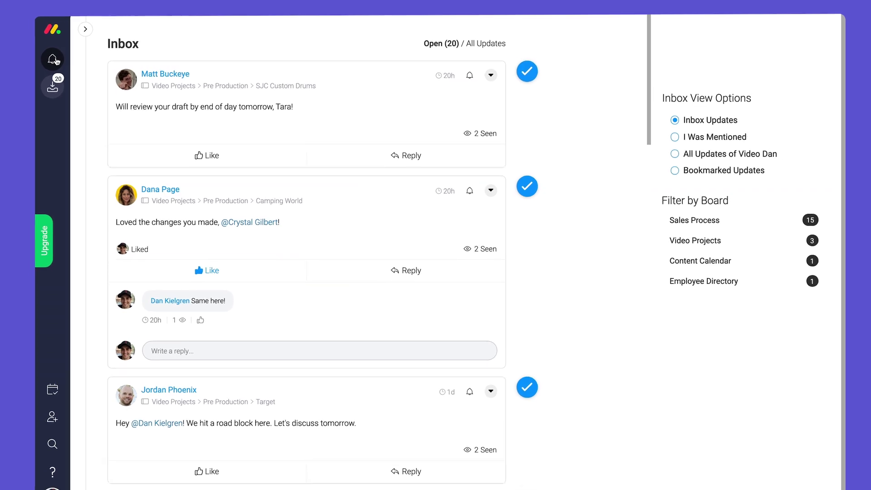
left_click(444, 57)
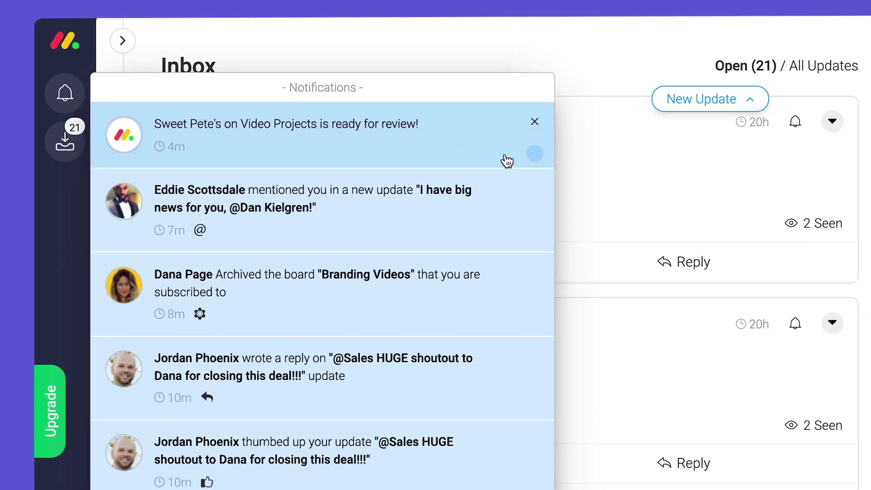
scroll(569, 270, "down", 3)
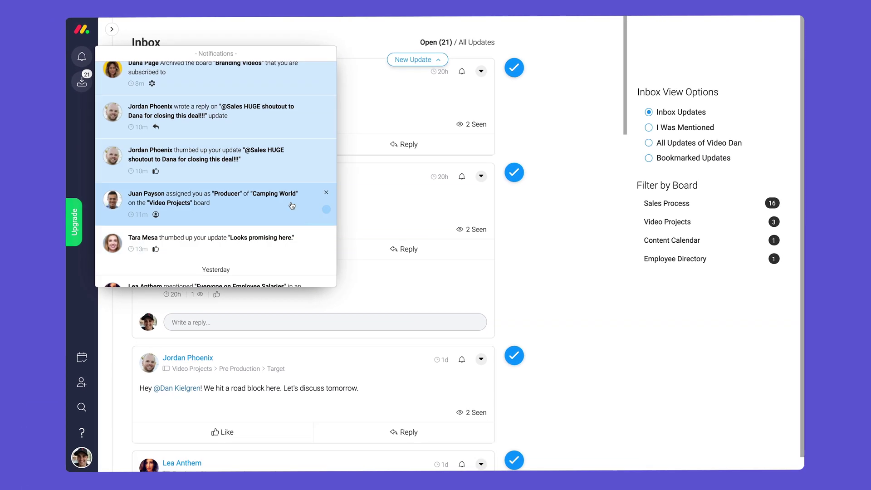
left_click(390, 304)
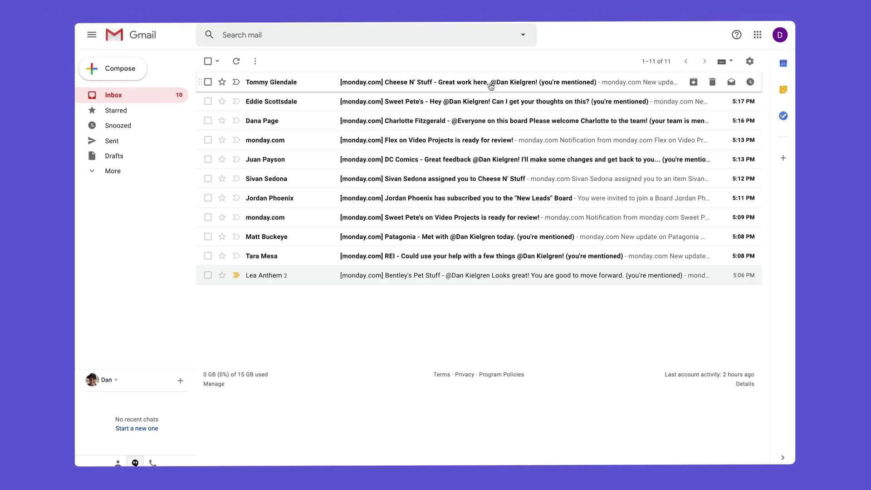
Open the Flex review email, then enable mention email alerts in My profile's Notifications settings.
left_click(490, 135)
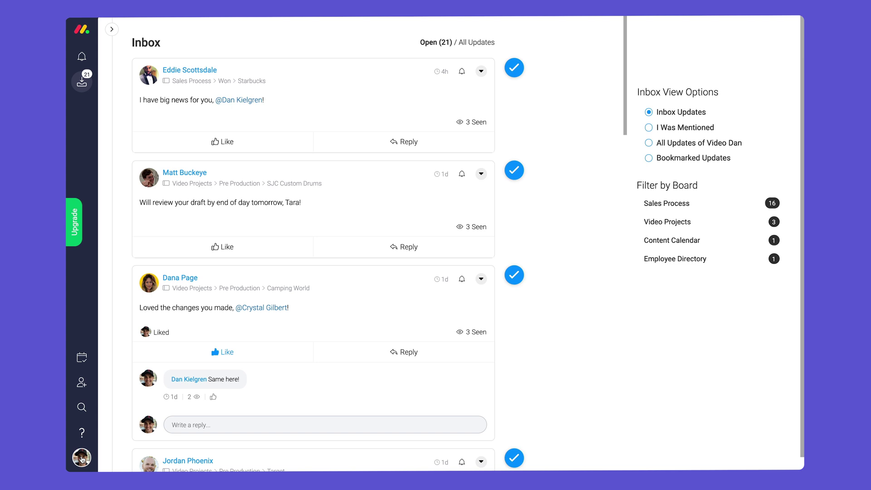
left_click(82, 457)
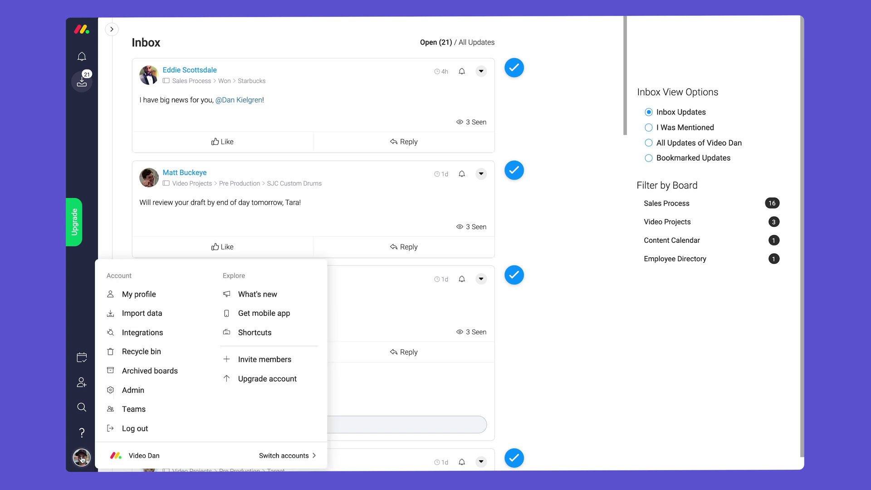
left_click(171, 295)
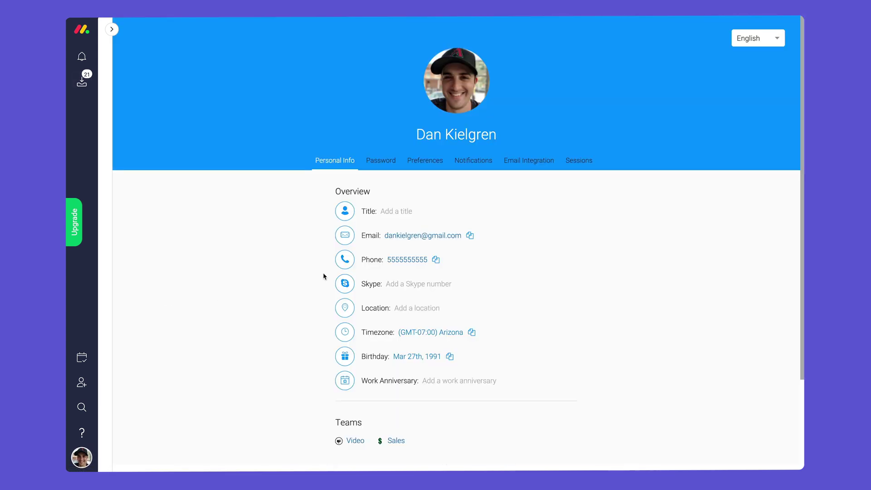
left_click(475, 161)
scroll(584, 224, "down", 2)
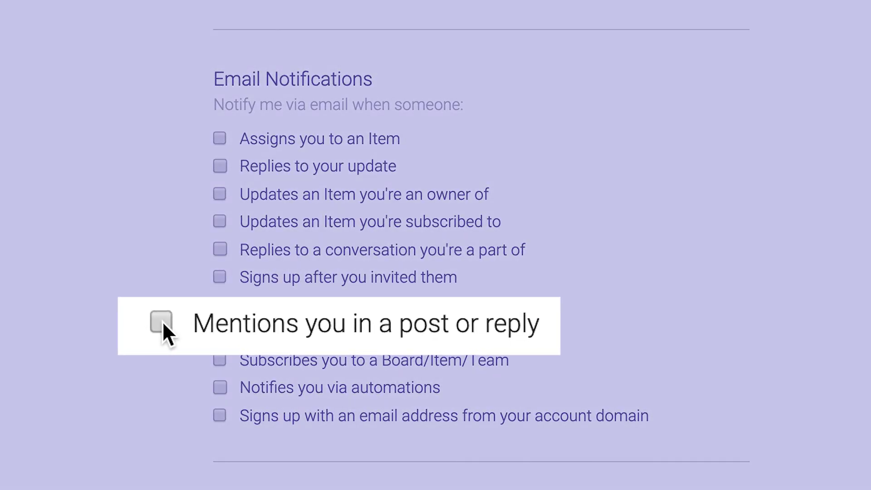
left_click(163, 321)
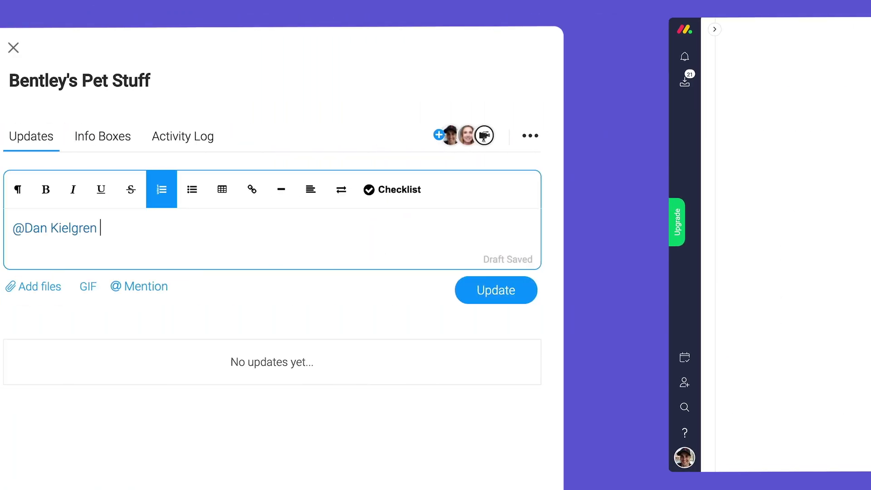
Type 'Looks great' and open the monday.com email about the Bentley's Pet Stuff mention.
type("Looks great")
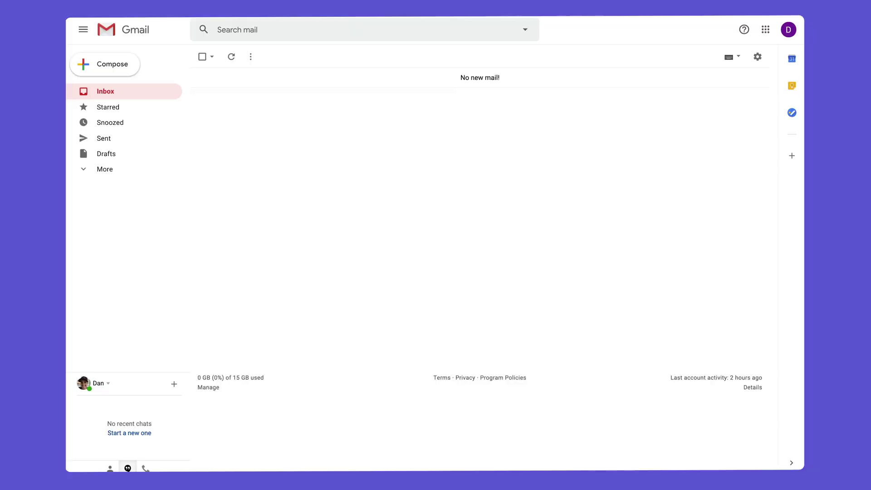
left_click(559, 82)
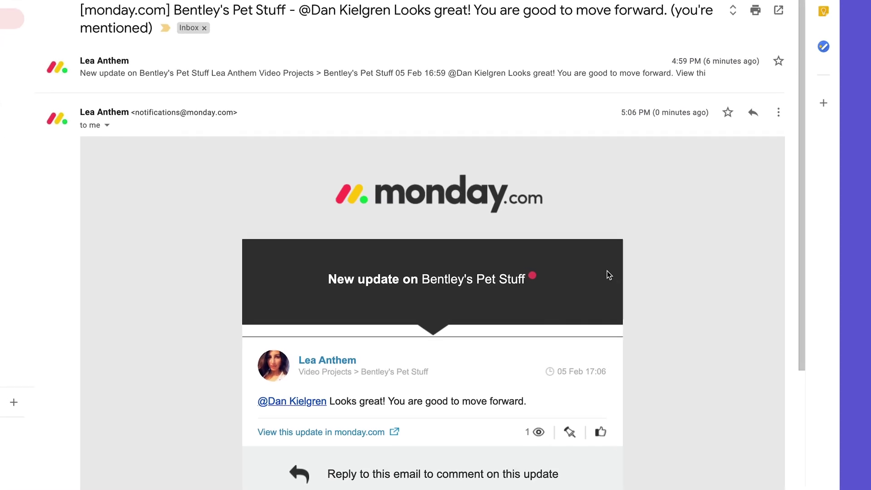
scroll(554, 362, "down", 3)
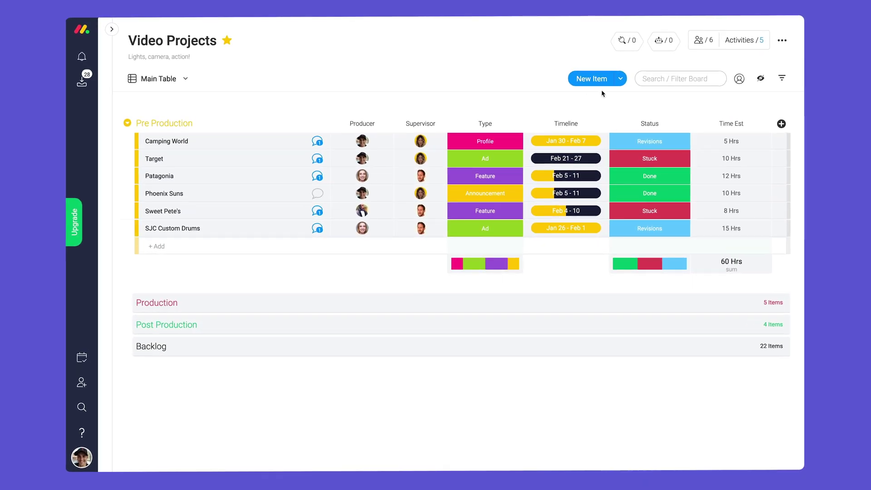
Start a Notifications automation triggered when Status changes to Ready for Review.
left_click(669, 43)
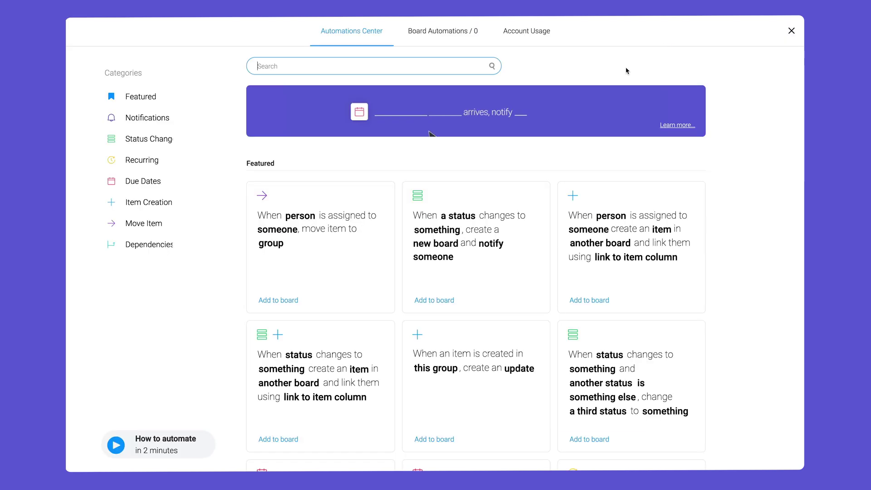
left_click(169, 119)
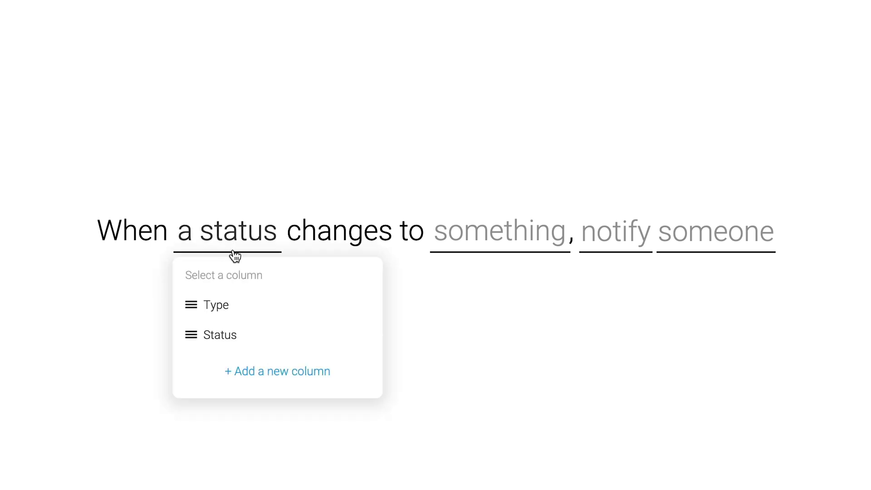
left_click(279, 334)
left_click(530, 249)
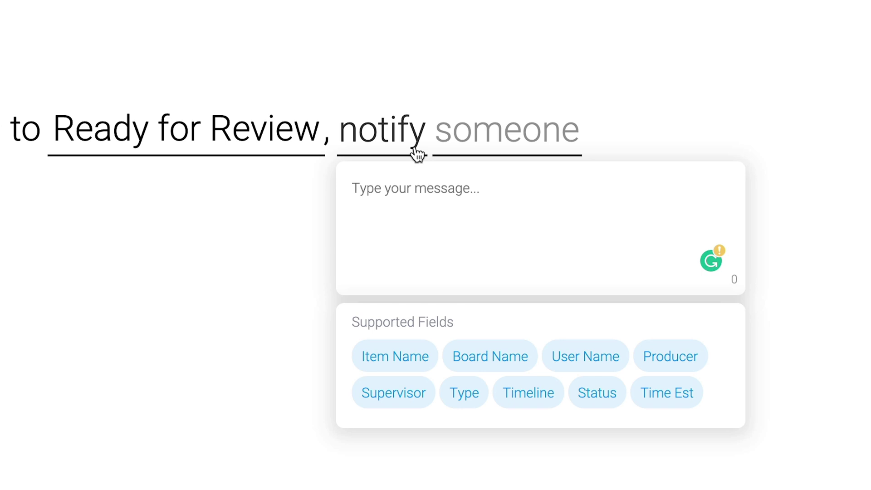
Insert the item name into the message and send the notification to the Supervisor.
left_click(428, 366)
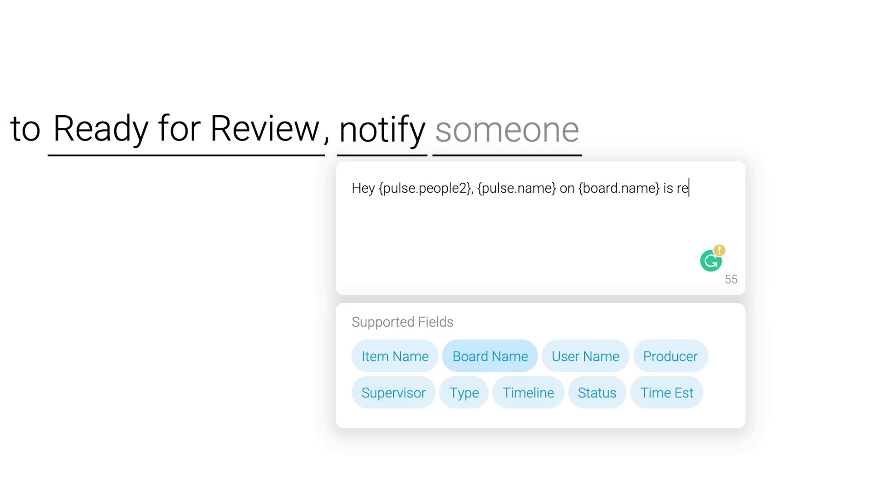
left_click(565, 465)
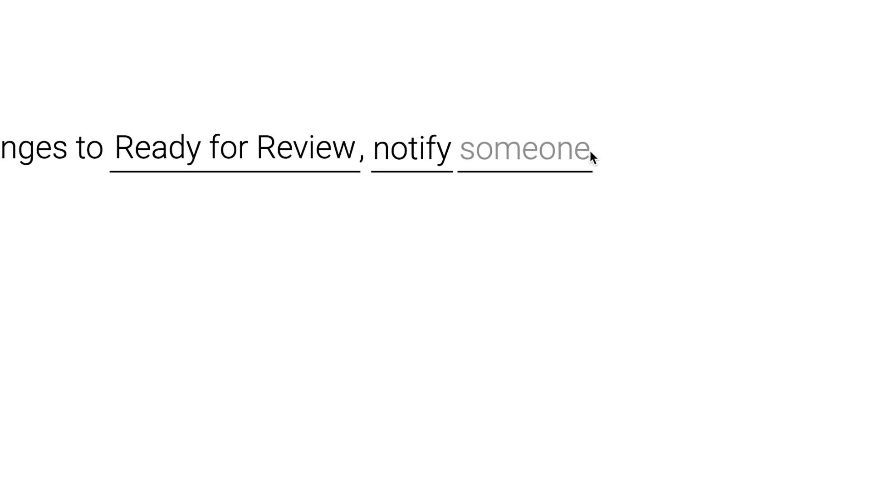
left_click(570, 135)
left_click(647, 298)
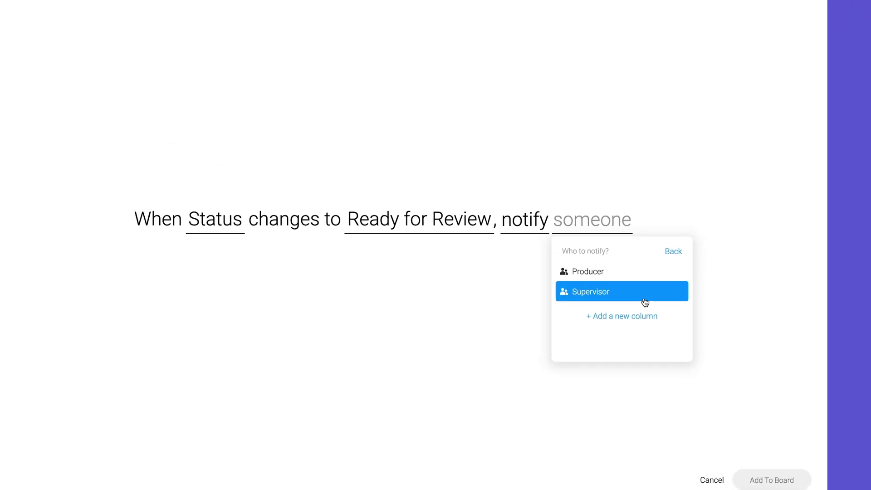
left_click(604, 283)
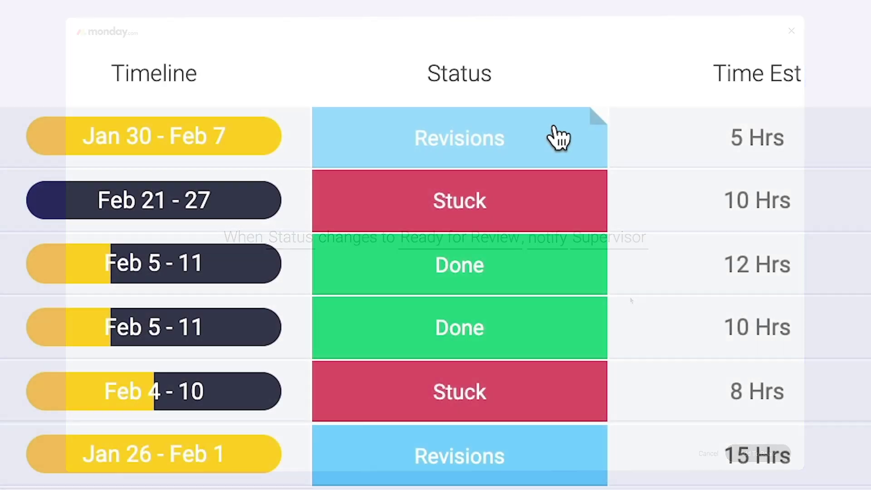
Switch the top 5 Hrs item from Revisions to Ready for Review, then check notifications.
left_click(550, 138)
left_click(420, 261)
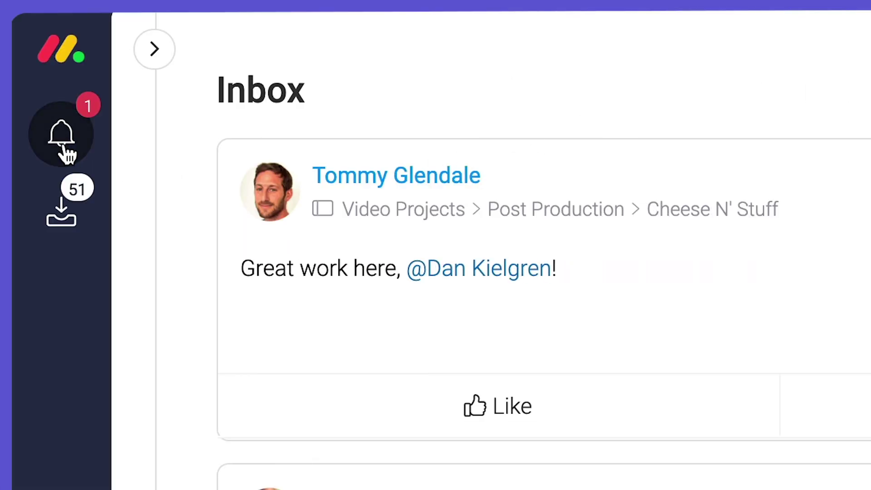
left_click(63, 146)
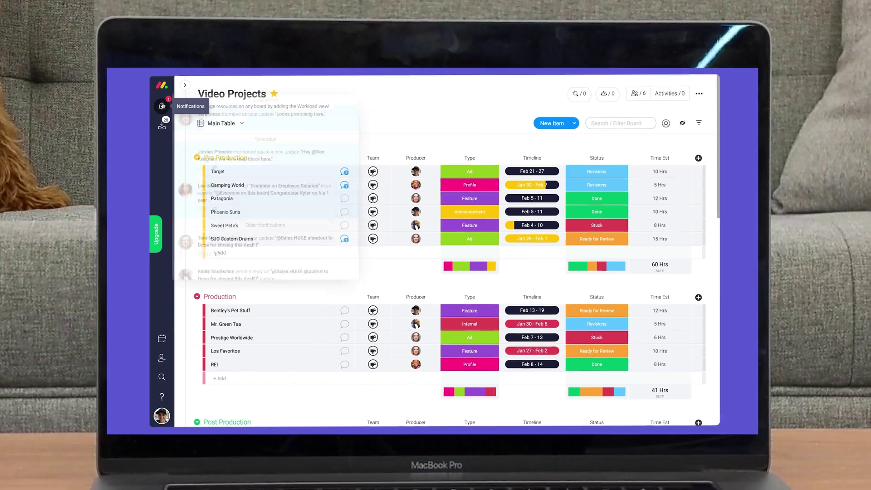
Show the Notifications panel with recent mentions and updates over the Video Projects board.
left_click(161, 105)
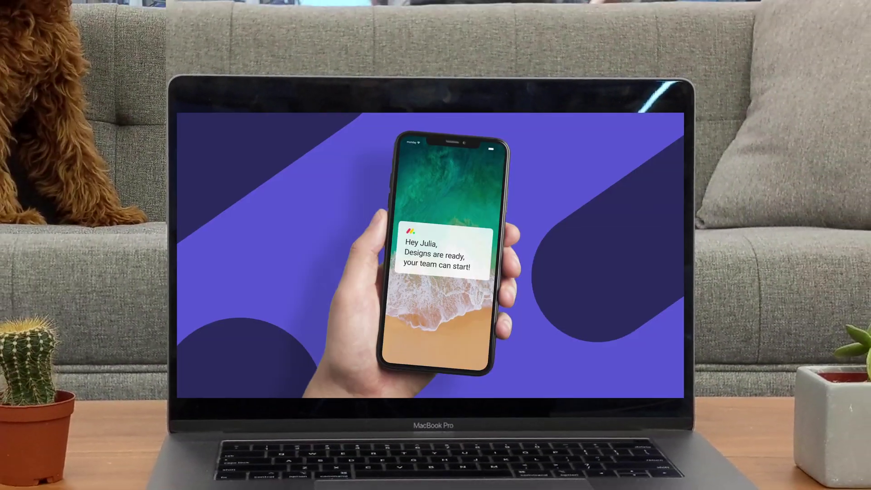